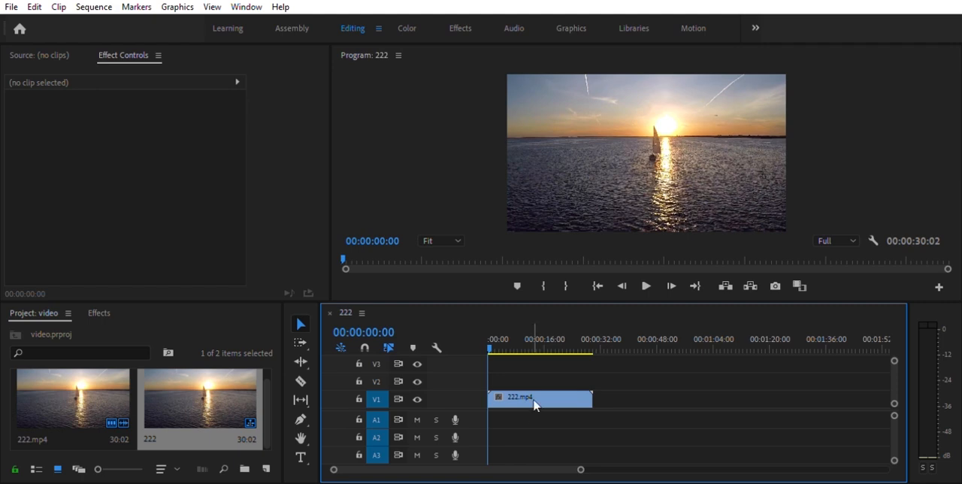
# Add a text title reading VIDEO over the footage at the start of sequence 222
pyautogui.moveTo(496, 342); pyautogui.dragTo(471, 340)
pyautogui.click(300, 457)
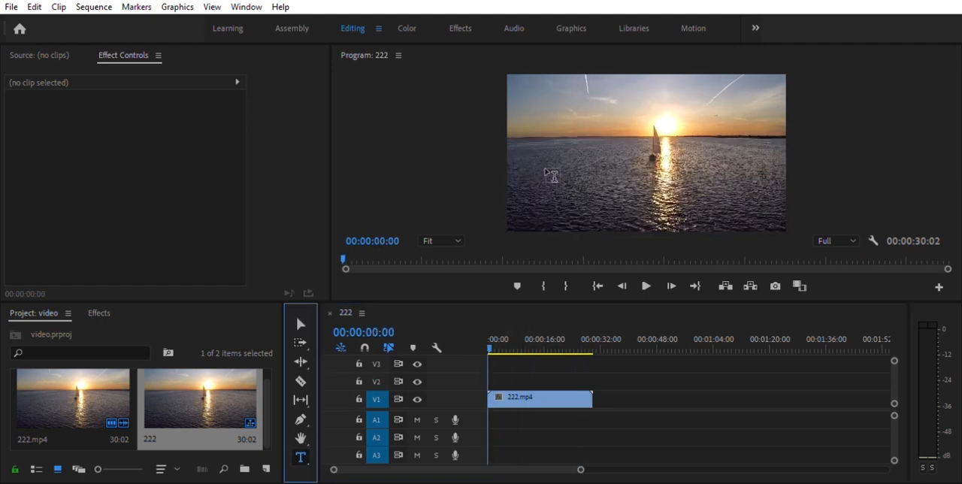
pyautogui.click(549, 145)
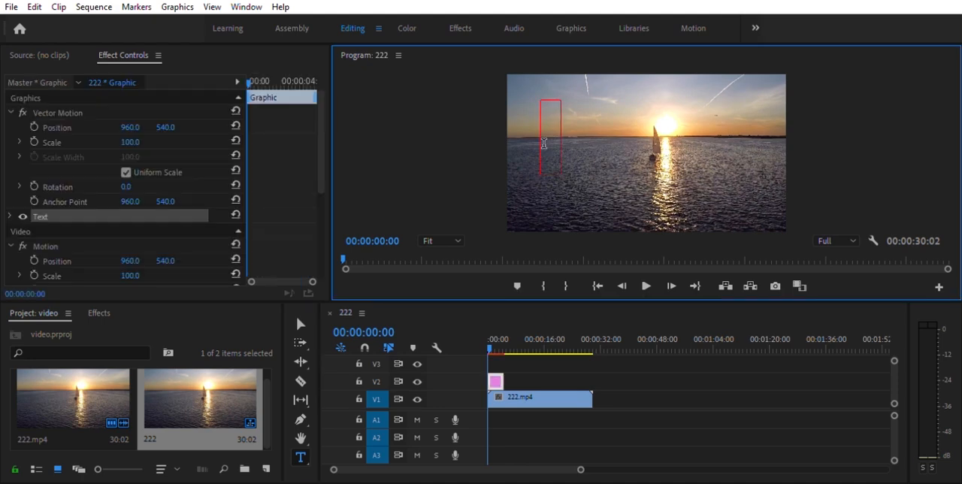
pyautogui.write('VIDE')
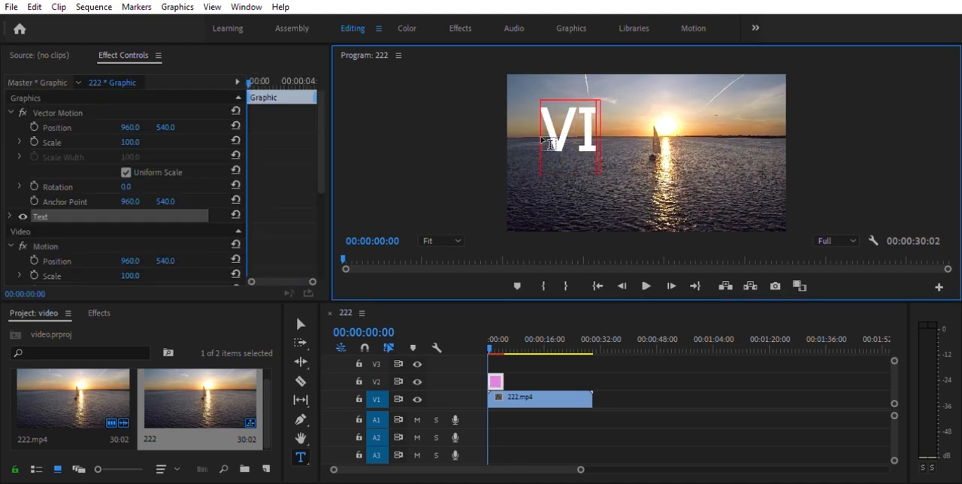
pyautogui.write('O')
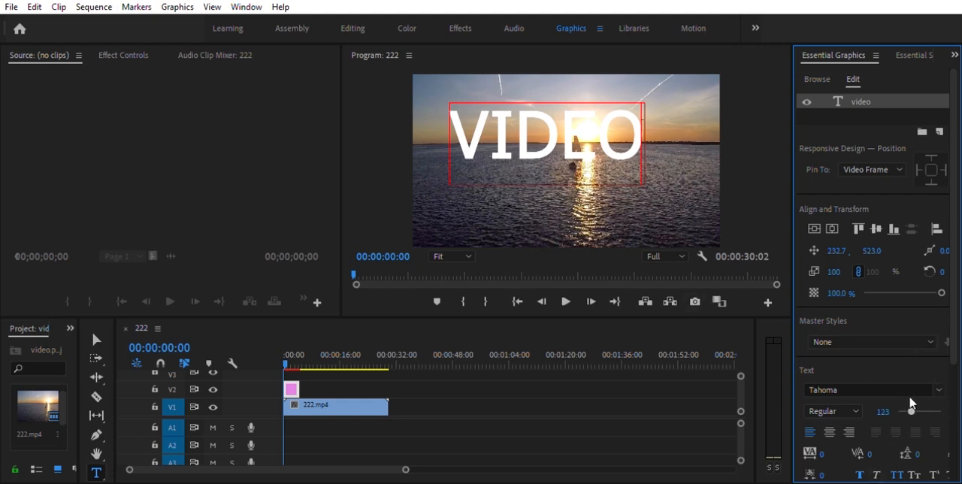
# Enlarge the VIDEO text to font size 400 and scale 141%, centre it horizontally, and set its vertical position to 764
pyautogui.doubleClick(450, 122)
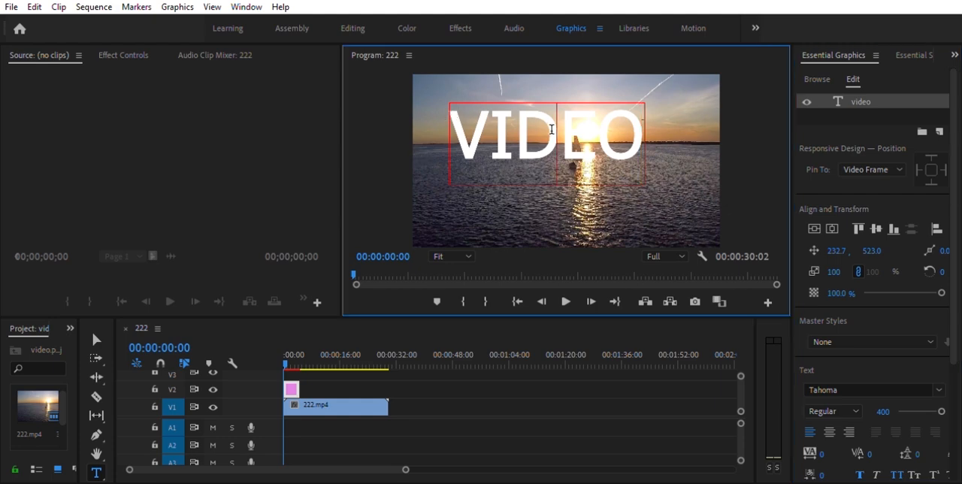
pyautogui.moveTo(842, 266); pyautogui.dragTo(857, 269)
pyautogui.click(832, 229)
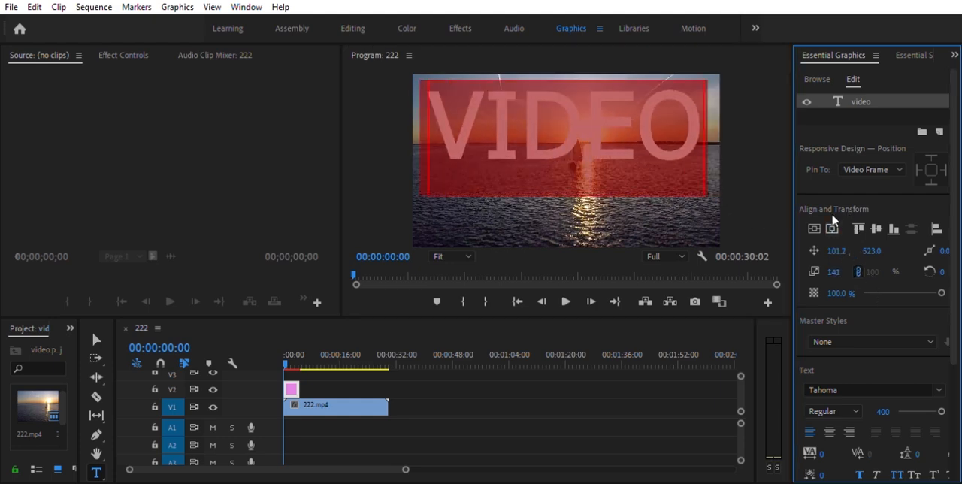
pyautogui.click(876, 228)
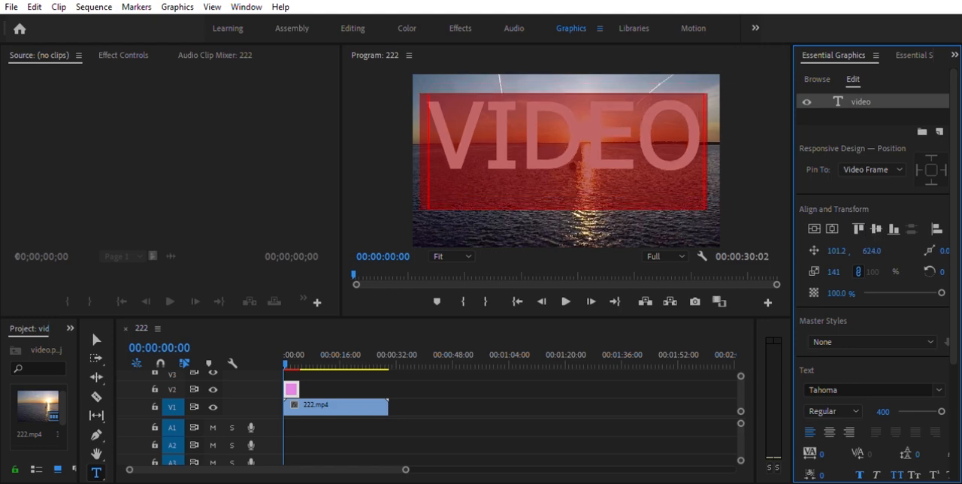
pyautogui.moveTo(872, 251); pyautogui.dragTo(884, 251)
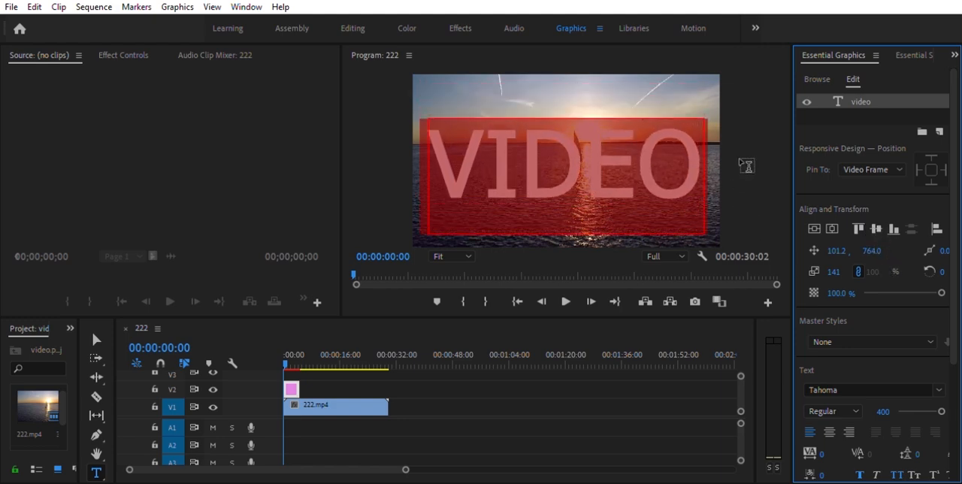
# Switch to the Editing workspace, search the effects for "track", and extend the title clip on V2 to about the end of 222.mp4
pyautogui.click(355, 24)
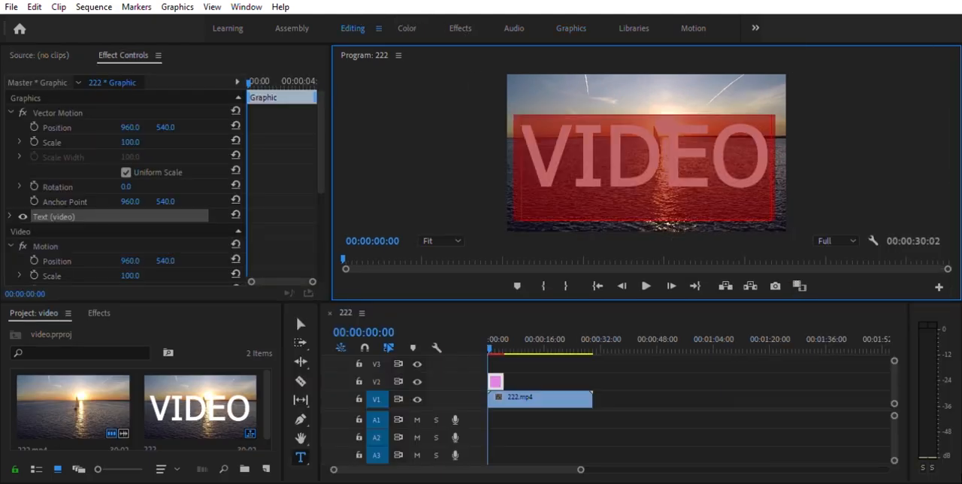
pyautogui.click(100, 311)
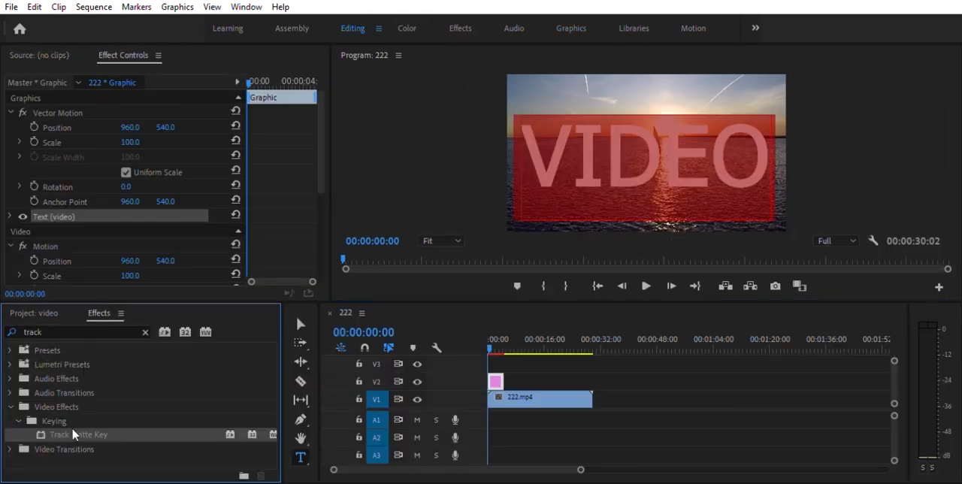
pyautogui.moveTo(499, 385); pyautogui.dragTo(591, 378)
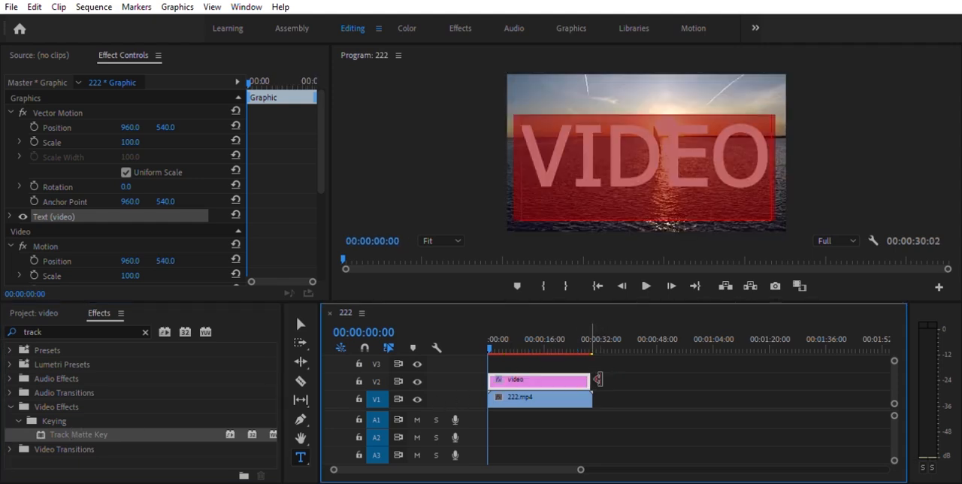
# Apply the Track Matte Key effect to the 222.mp4 clip on V1 and set its matte to Video 2
pyautogui.moveTo(98, 433); pyautogui.dragTo(528, 392)
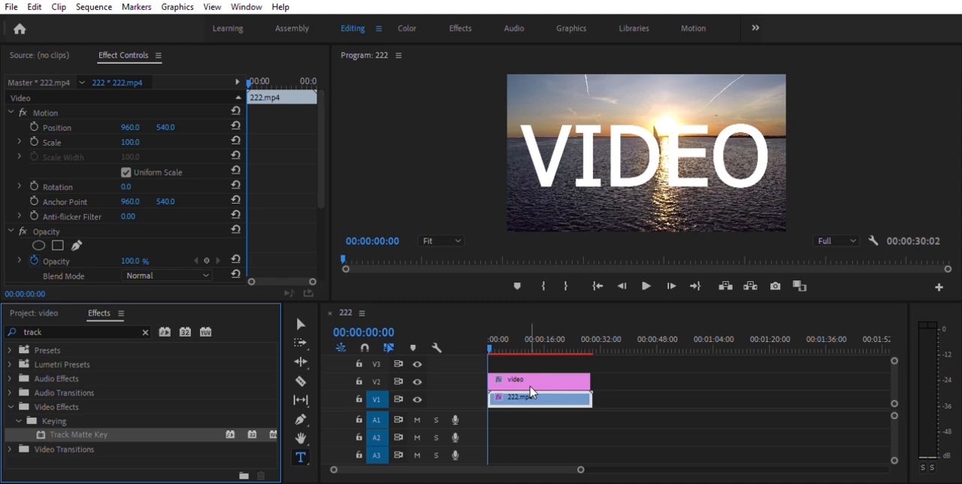
pyautogui.click(495, 336)
pyautogui.scroll(-2, 284, 185)
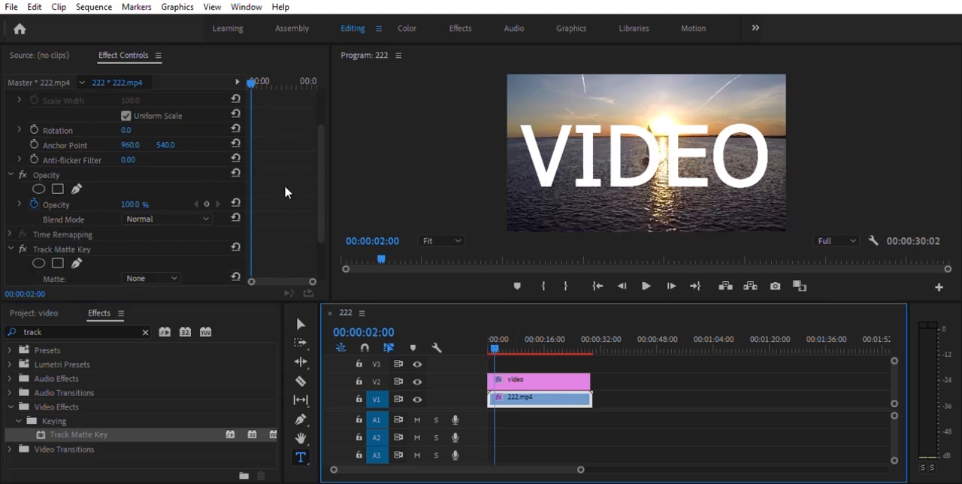
pyautogui.scroll(-2, 268, 193)
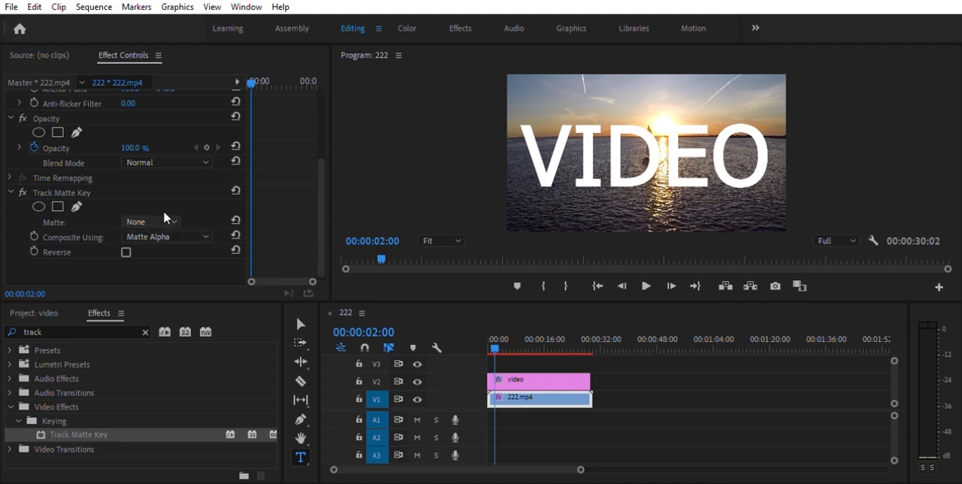
pyautogui.click(148, 264)
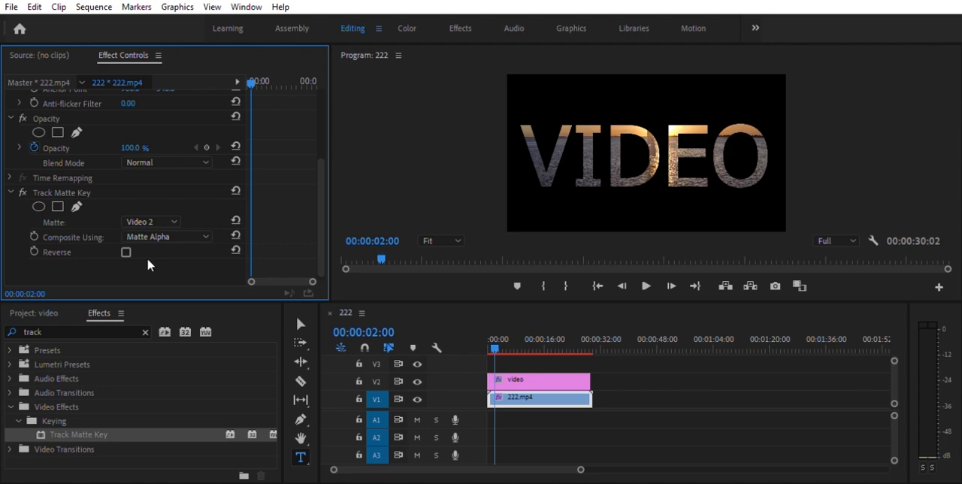
# Play the sequence from the start to preview the footage inside the text, and return to the beginning
pyautogui.moveTo(497, 340); pyautogui.dragTo(480, 327)
pyautogui.click(646, 283)
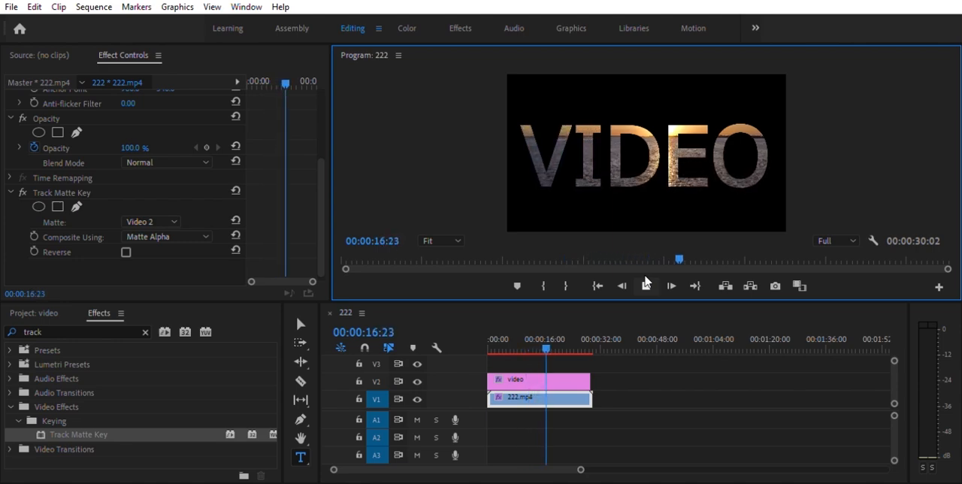
pyautogui.click(486, 336)
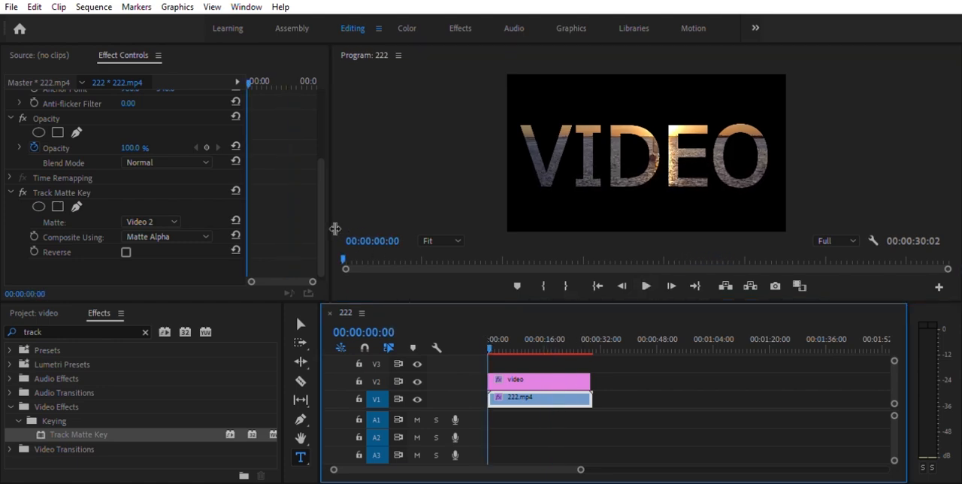
# Enable Vector Motion Position and Scale keyframes on the title clip at 00:00:08:13
pyautogui.moveTo(319, 210); pyautogui.dragTo(308, 107)
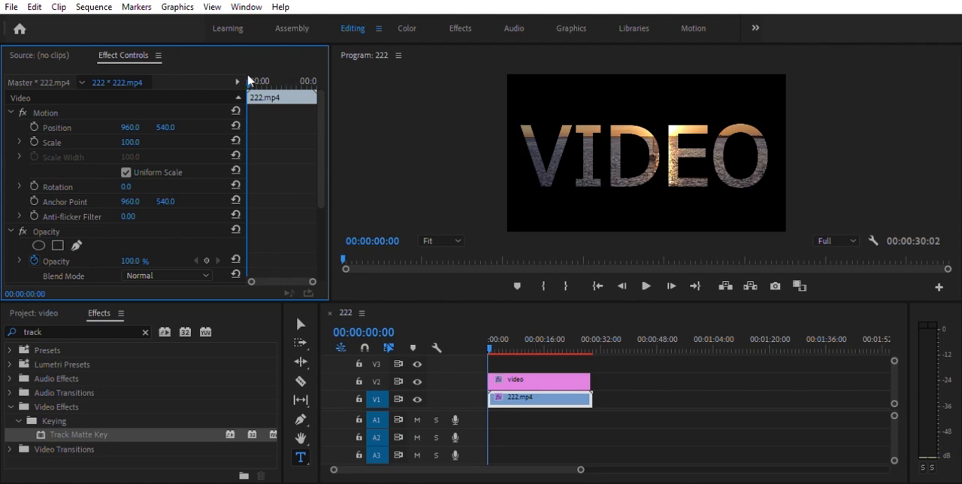
pyautogui.moveTo(248, 73); pyautogui.dragTo(271, 79)
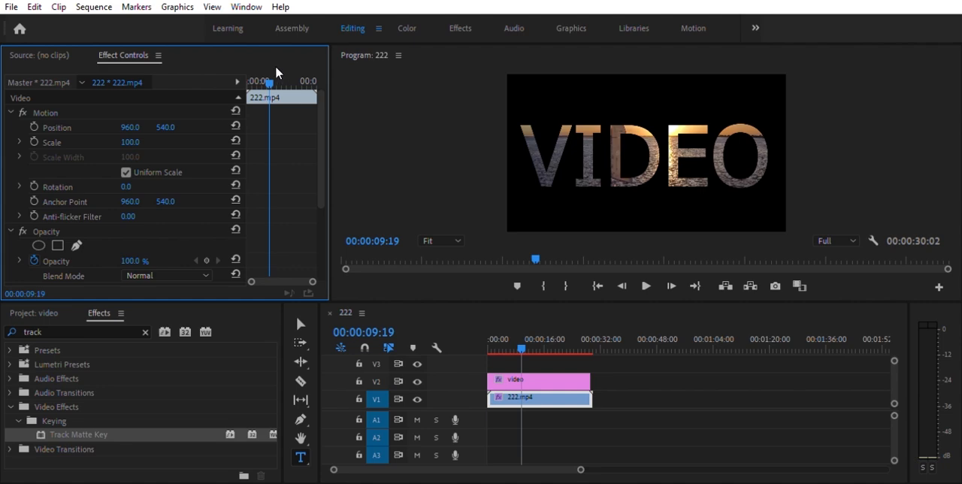
pyautogui.moveTo(266, 66); pyautogui.dragTo(269, 66)
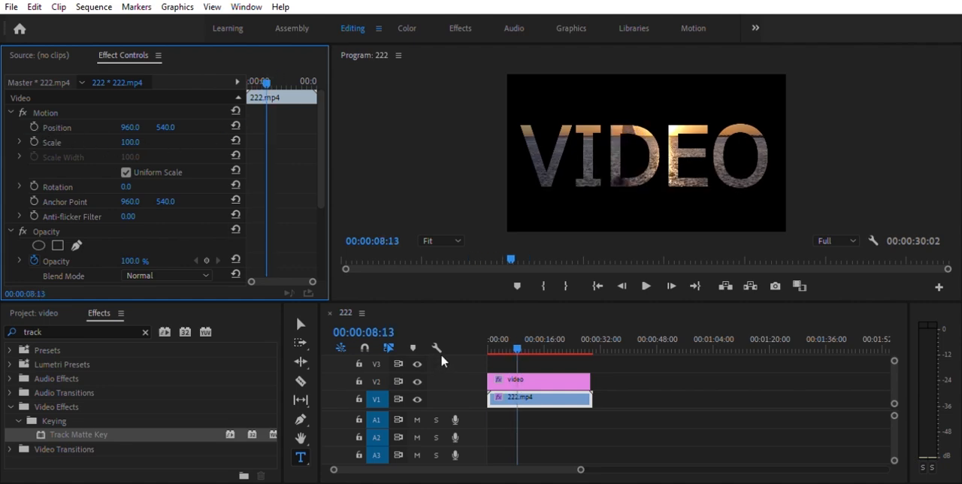
pyautogui.click(537, 381)
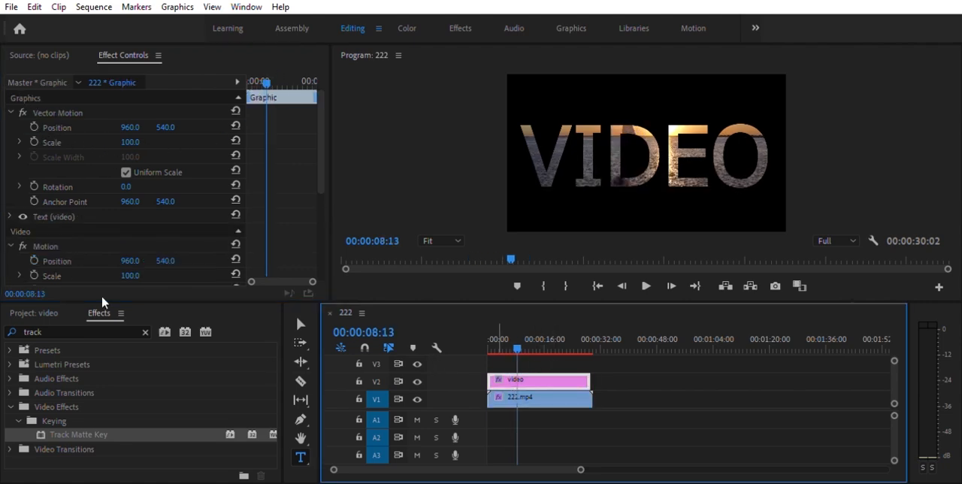
pyautogui.click(34, 140)
pyautogui.click(34, 127)
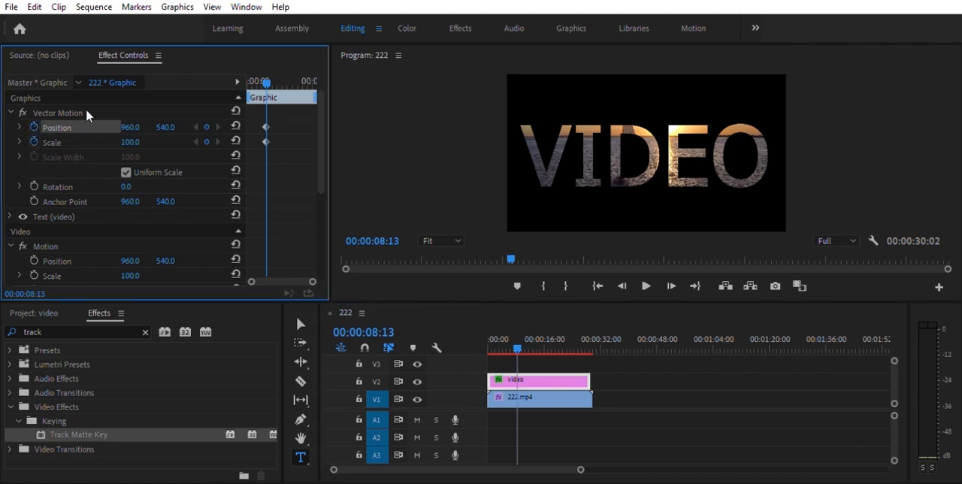
# At 00:00:00:00, set the title's Vector Motion Scale to 2948 and horizontal Position to -637 so the footage fills the frame
pyautogui.moveTo(271, 66); pyautogui.dragTo(250, 74)
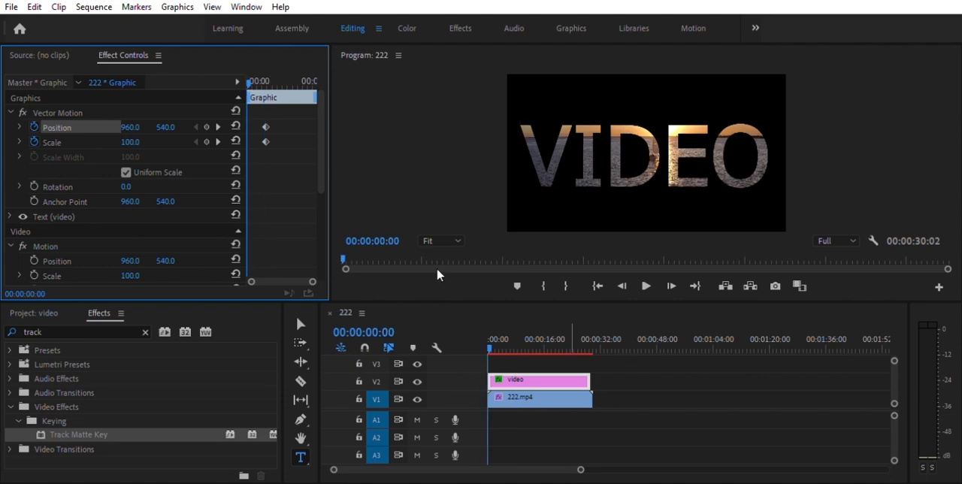
pyautogui.moveTo(130, 142); pyautogui.dragTo(232, 68)
pyautogui.moveTo(130, 125); pyautogui.dragTo(12, 127)
pyautogui.moveTo(148, 142); pyautogui.dragTo(376, 142)
pyautogui.moveTo(136, 120); pyautogui.dragTo(75, 120)
pyautogui.moveTo(133, 142); pyautogui.dragTo(315, 142)
pyautogui.moveTo(135, 119); pyautogui.dragTo(75, 119)
pyautogui.moveTo(132, 142); pyautogui.dragTo(226, 142)
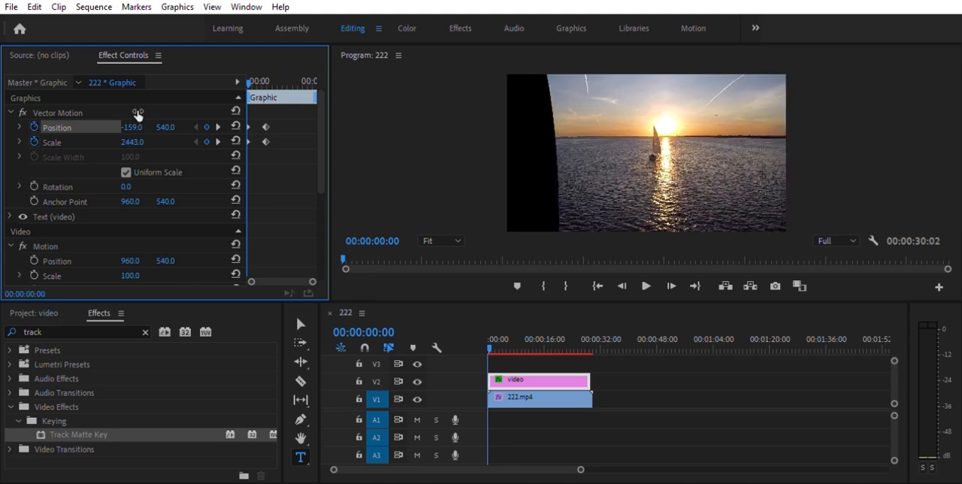
pyautogui.moveTo(134, 127); pyautogui.dragTo(27, 126)
pyautogui.moveTo(137, 142); pyautogui.dragTo(229, 142)
pyautogui.moveTo(139, 120); pyautogui.dragTo(93, 120)
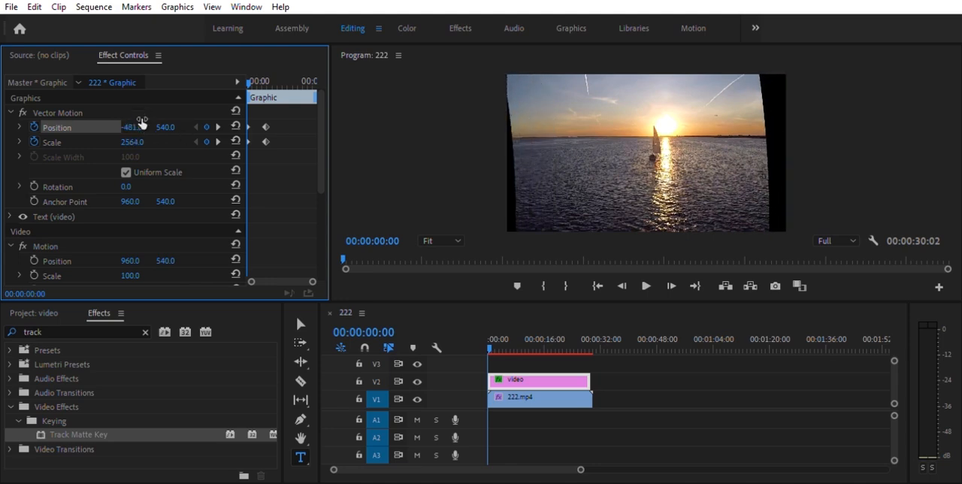
pyautogui.moveTo(132, 142); pyautogui.dragTo(177, 142)
pyautogui.moveTo(140, 120); pyautogui.dragTo(90, 121)
pyautogui.moveTo(133, 142); pyautogui.dragTo(188, 142)
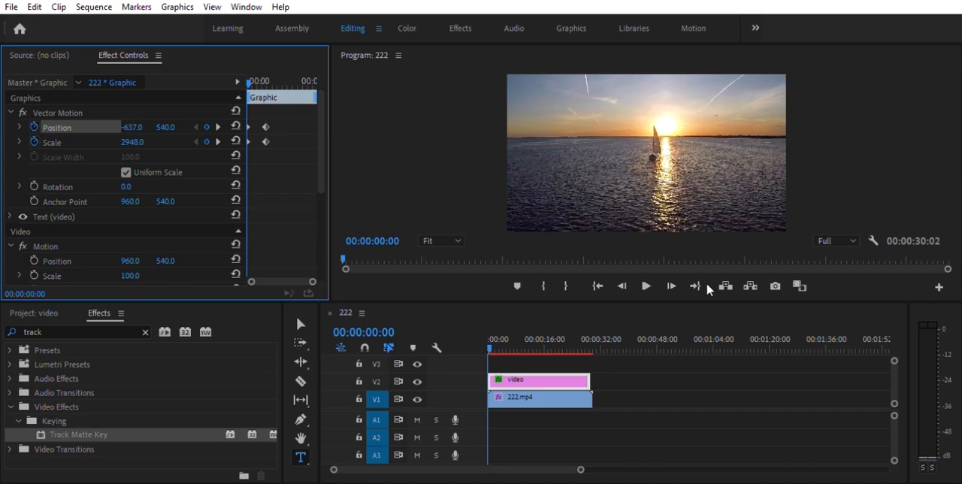
# Preview the zoom-out animation and move the title's ending Position and Scale keyframes to 00:00:04:16
pyautogui.click(646, 282)
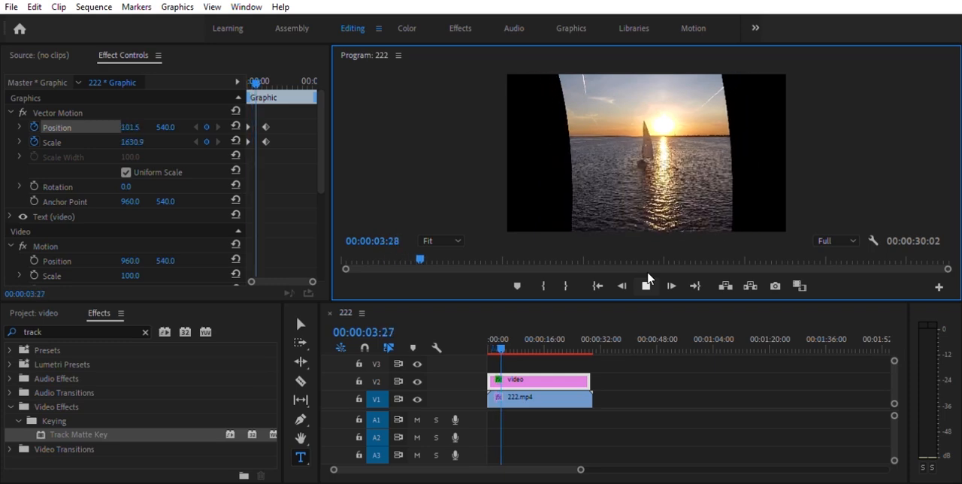
pyautogui.click(647, 284)
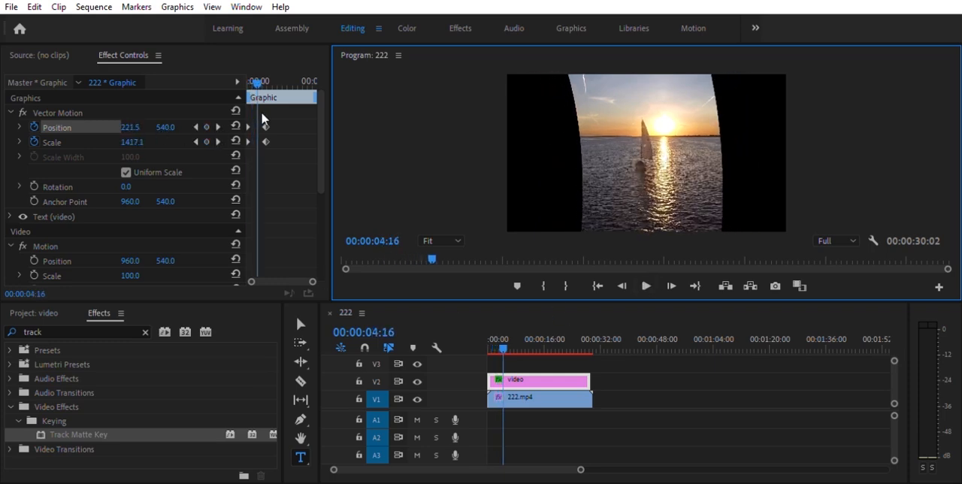
pyautogui.moveTo(265, 126); pyautogui.dragTo(257, 126)
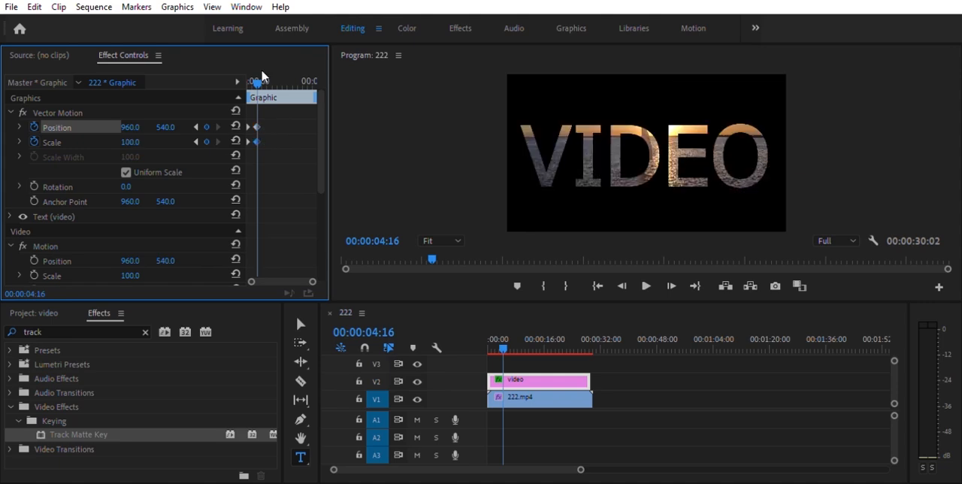
# Replay the animation from the start and move the title's ending Position and Scale keyframes to about 2 seconds
pyautogui.moveTo(258, 79); pyautogui.dragTo(211, 72)
pyautogui.click(646, 283)
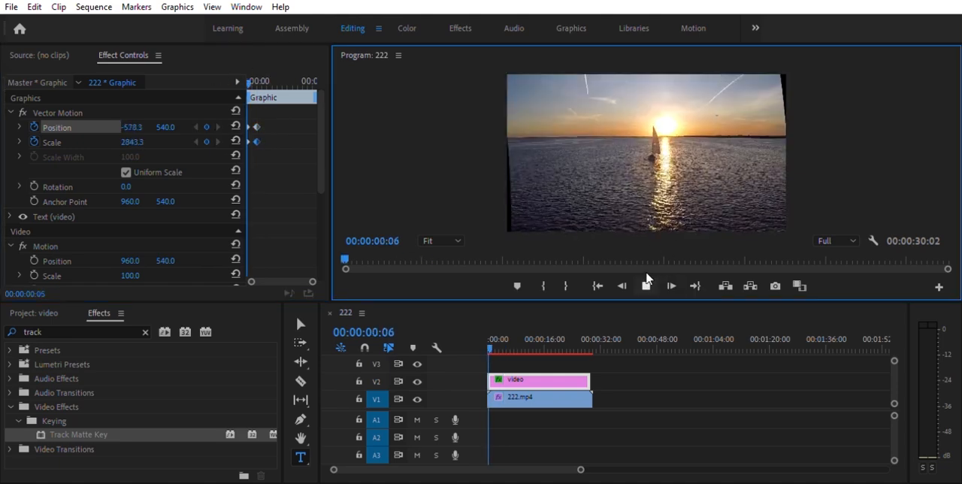
pyautogui.click(647, 284)
pyautogui.moveTo(313, 281); pyautogui.dragTo(293, 281)
pyautogui.moveTo(305, 118); pyautogui.dragTo(277, 129)
# Check the faster zoom-out from the beginning and shift the ending Position and Scale keyframes to just over 1 second
pyautogui.moveTo(500, 332); pyautogui.dragTo(472, 329)
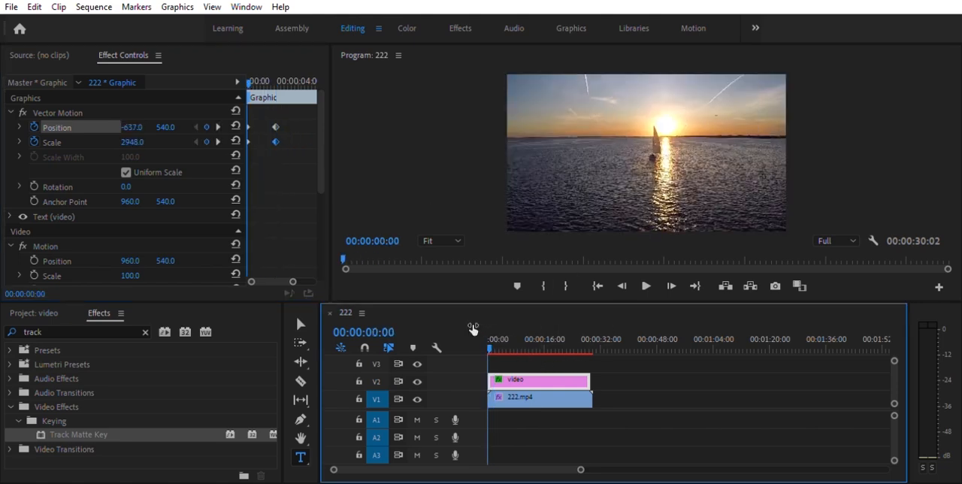
pyautogui.click(645, 286)
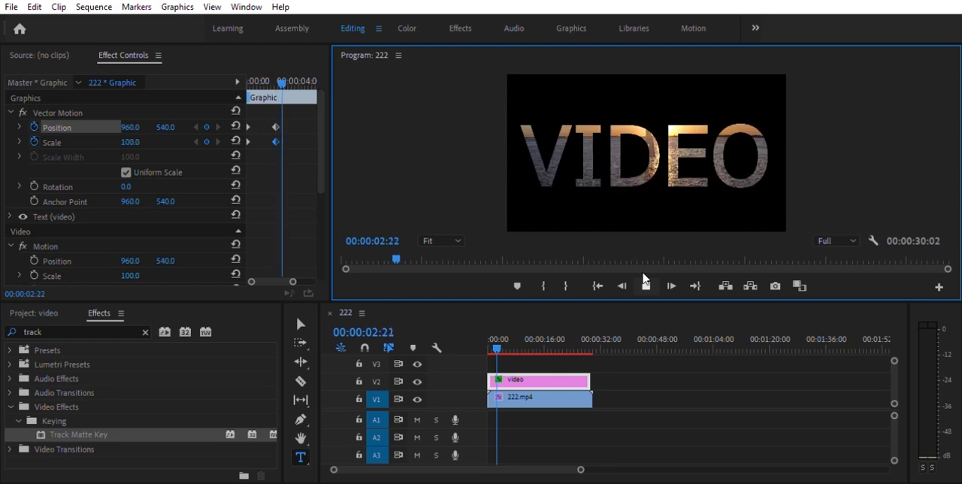
pyautogui.moveTo(275, 122)
pyautogui.mouseDown()
pyautogui.moveTo(263, 114)
pyautogui.moveTo(265, 125)
pyautogui.mouseUp()
# Review the zoom-out again, move the ending Position and Scale keyframes to within the first second, and replay from the start
pyautogui.click(486, 336)
pyautogui.click(641, 284)
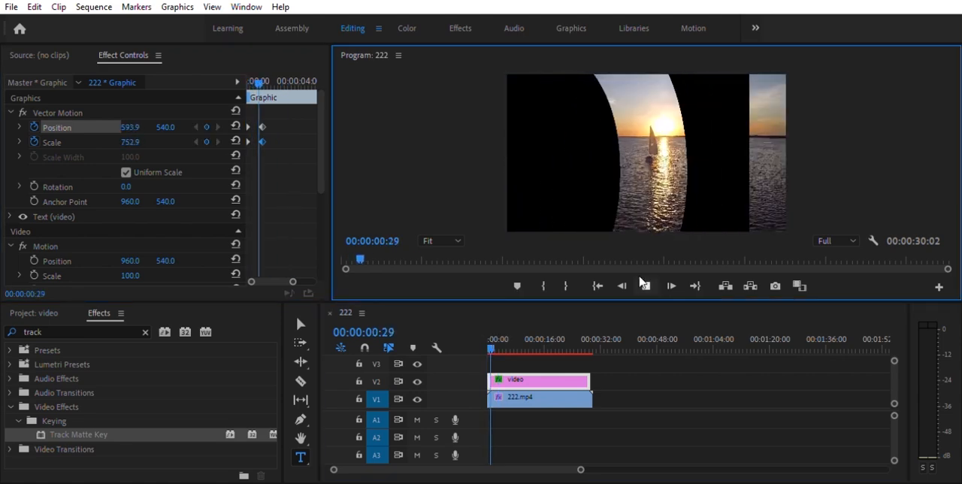
pyautogui.click(643, 284)
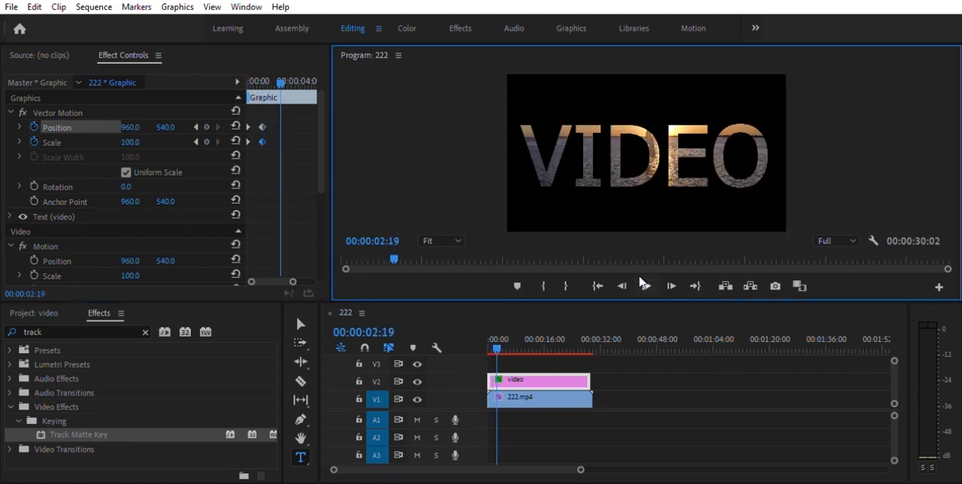
pyautogui.click(258, 122)
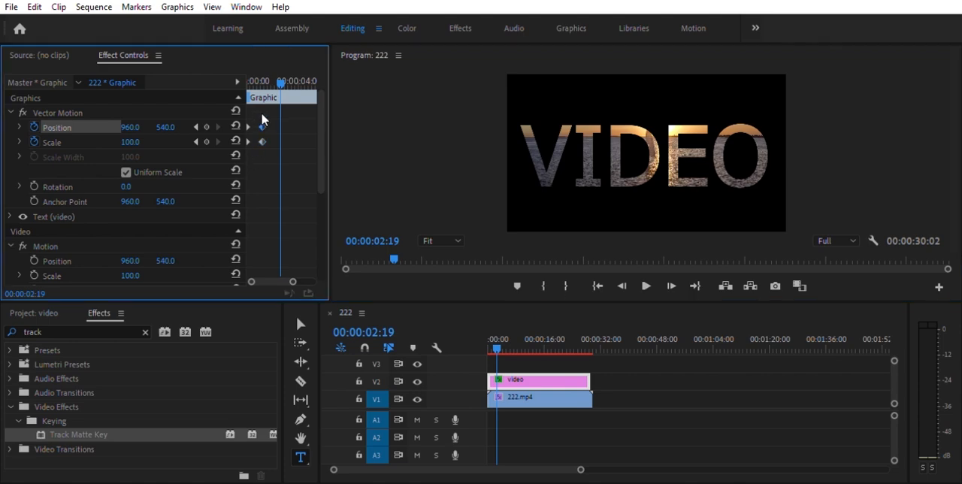
pyautogui.moveTo(262, 128); pyautogui.dragTo(257, 127)
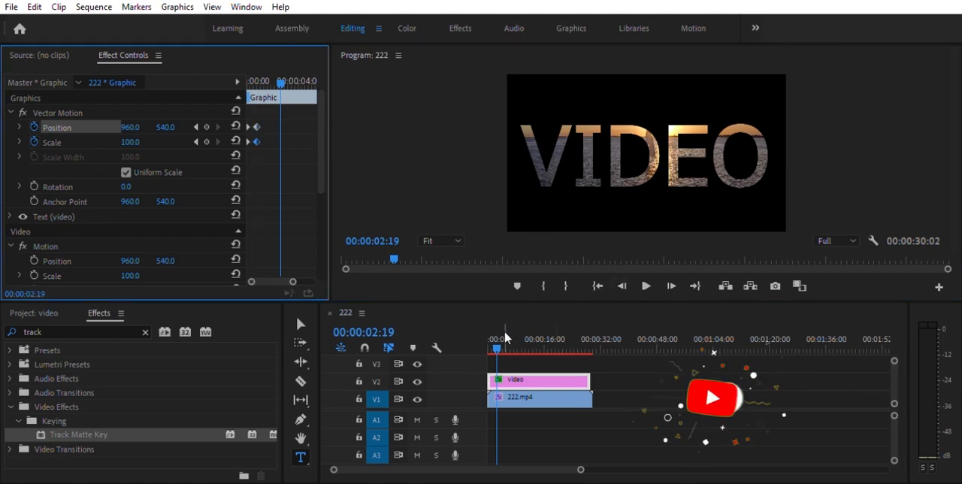
pyautogui.moveTo(496, 348); pyautogui.dragTo(486, 348)
pyautogui.click(647, 284)
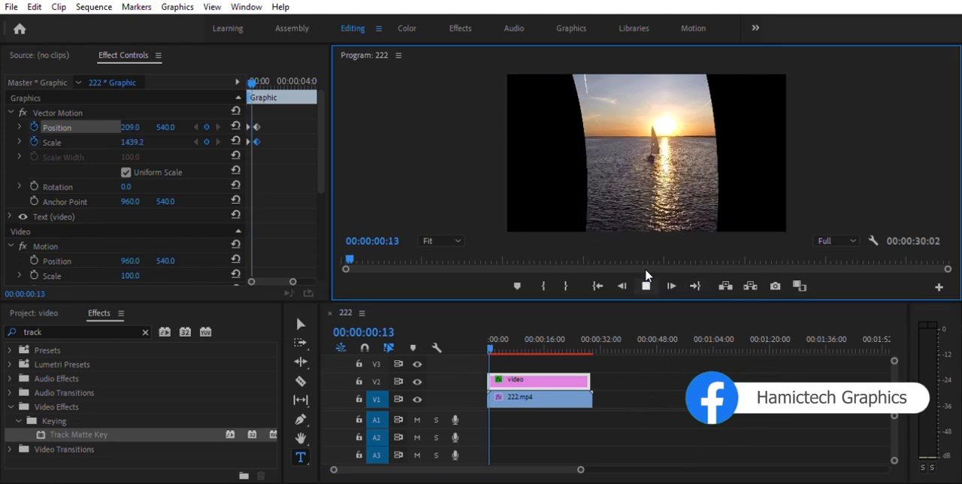